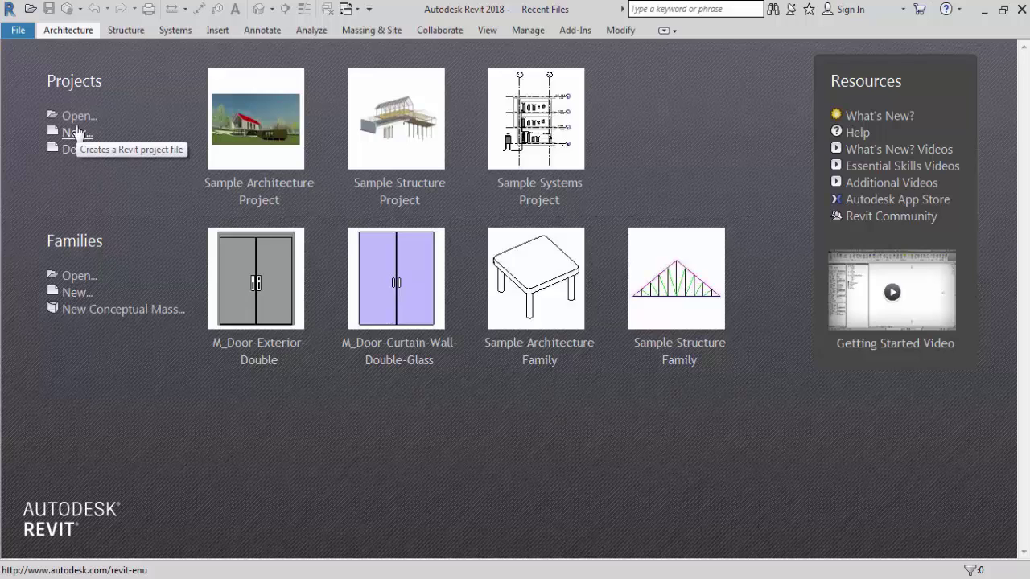
Preview the File > New submenu options, then close the application menu without choosing anything
{"action": "left_click", "coordinate": [20, 34]}
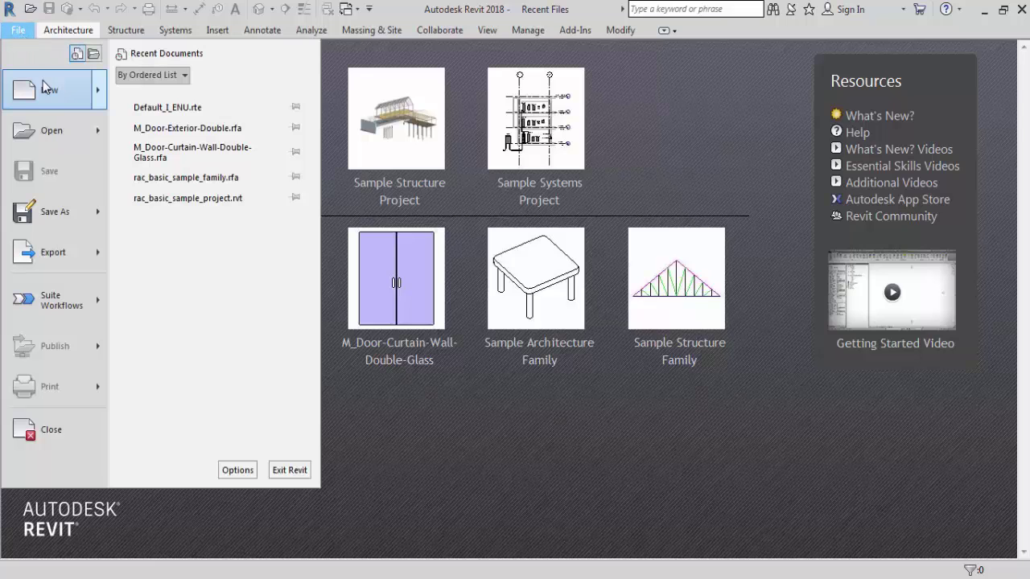
{"action": "mouse_move", "coordinate": [50, 95]}
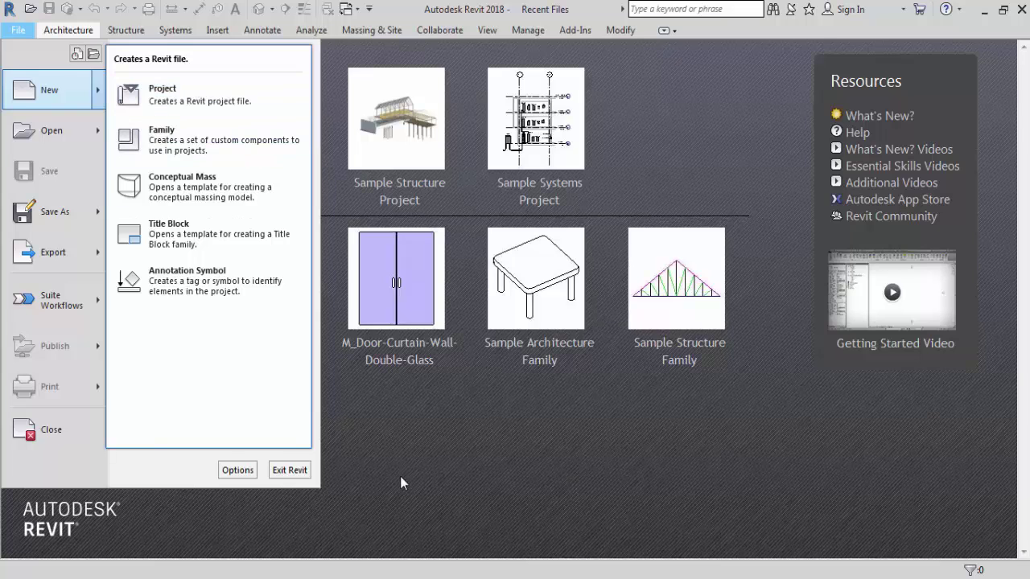
{"action": "left_click", "coordinate": [487, 450]}
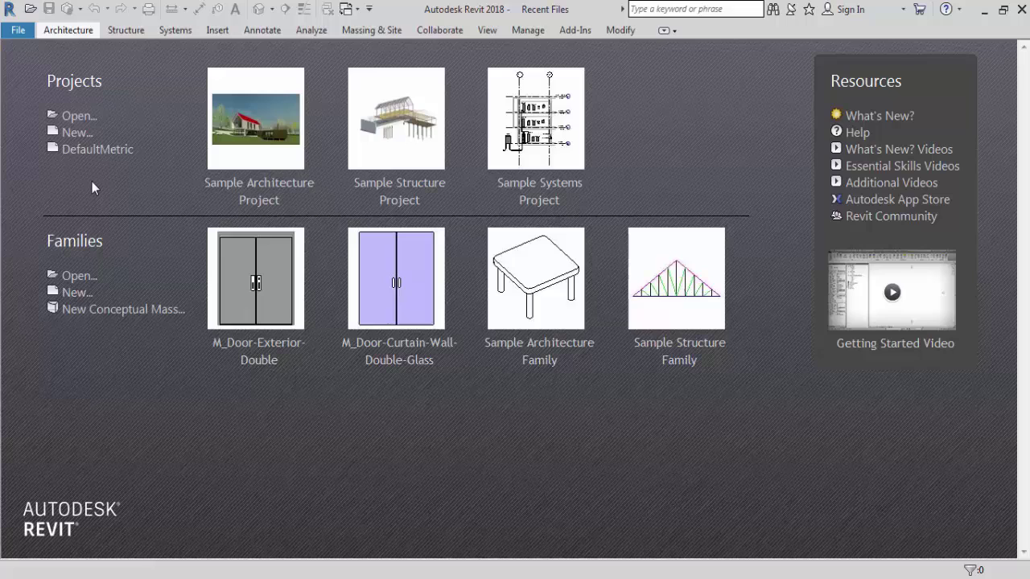
Start a new project and review the template dropdown choices, leaving DefaultMetric selected
{"action": "left_click", "coordinate": [87, 132]}
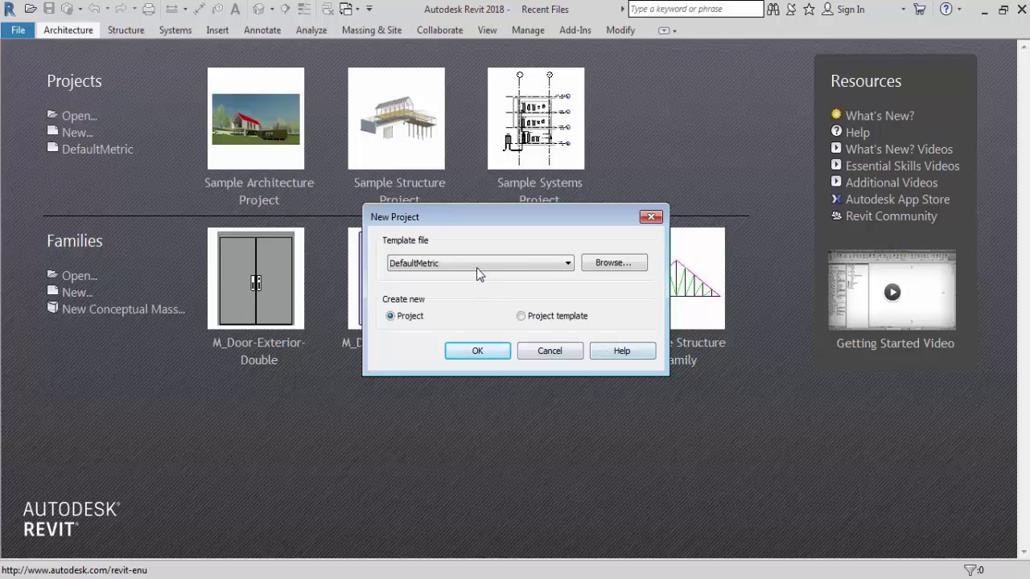
{"action": "left_click", "coordinate": [563, 271]}
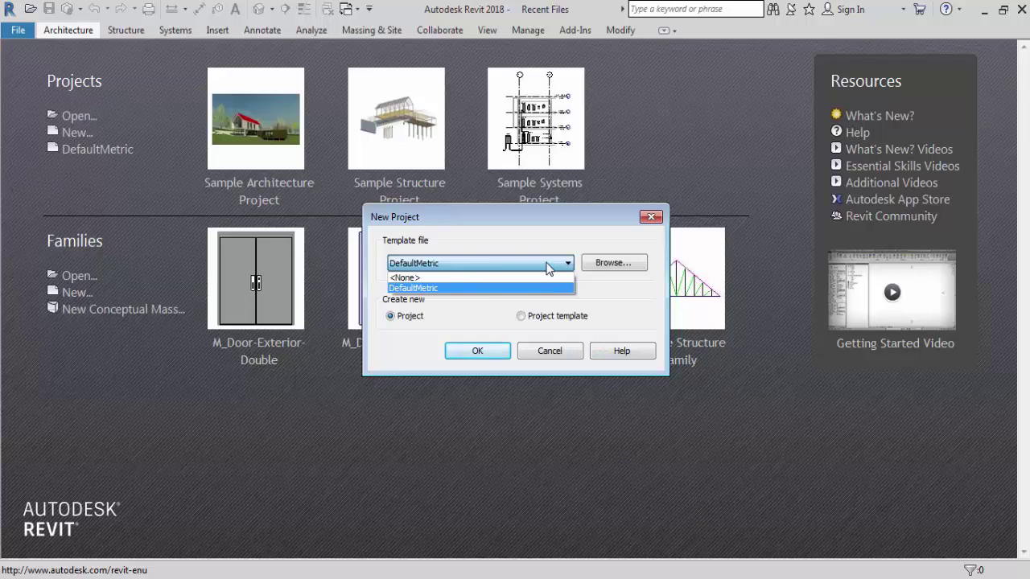
{"action": "left_click", "coordinate": [561, 266]}
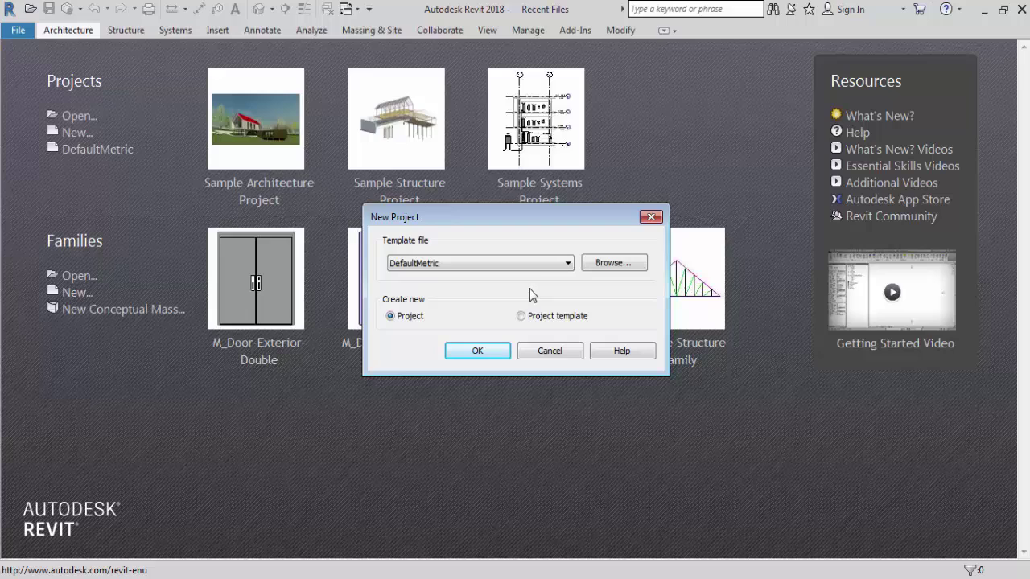
{"action": "left_click", "coordinate": [555, 272]}
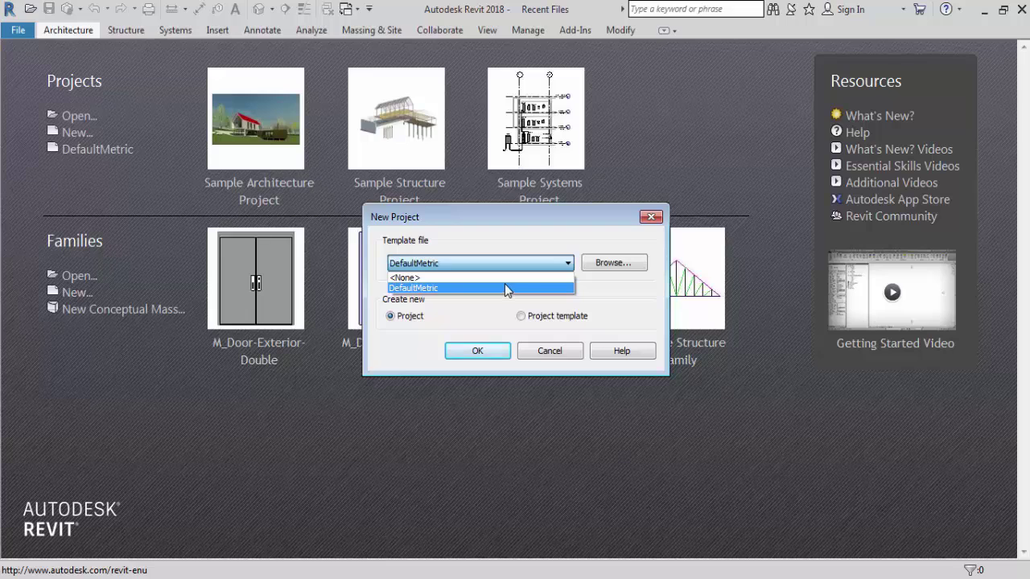
{"action": "left_click", "coordinate": [551, 268]}
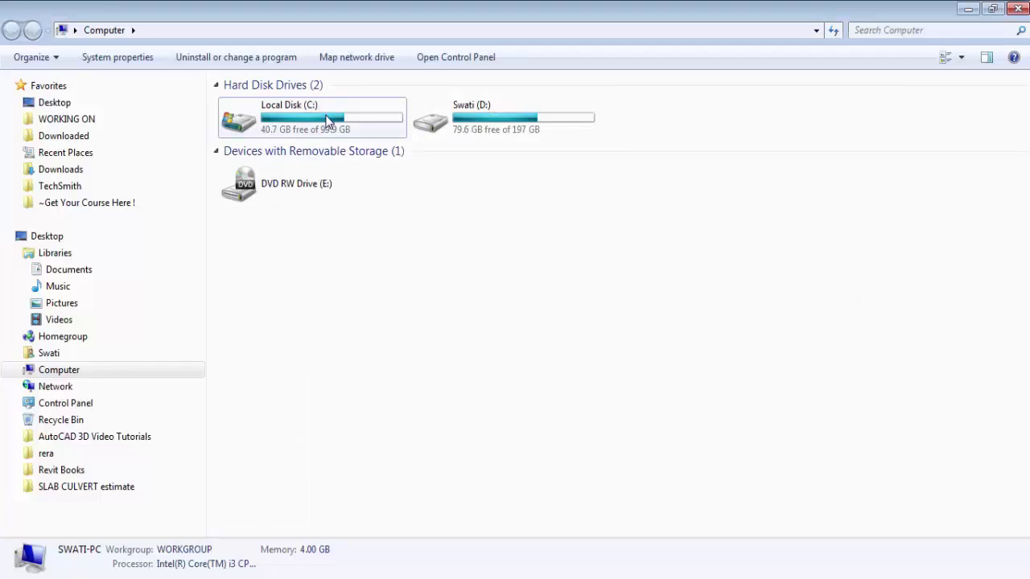
Open Local Disk (C:) in Windows Explorer
{"action": "double_click", "coordinate": [326, 121]}
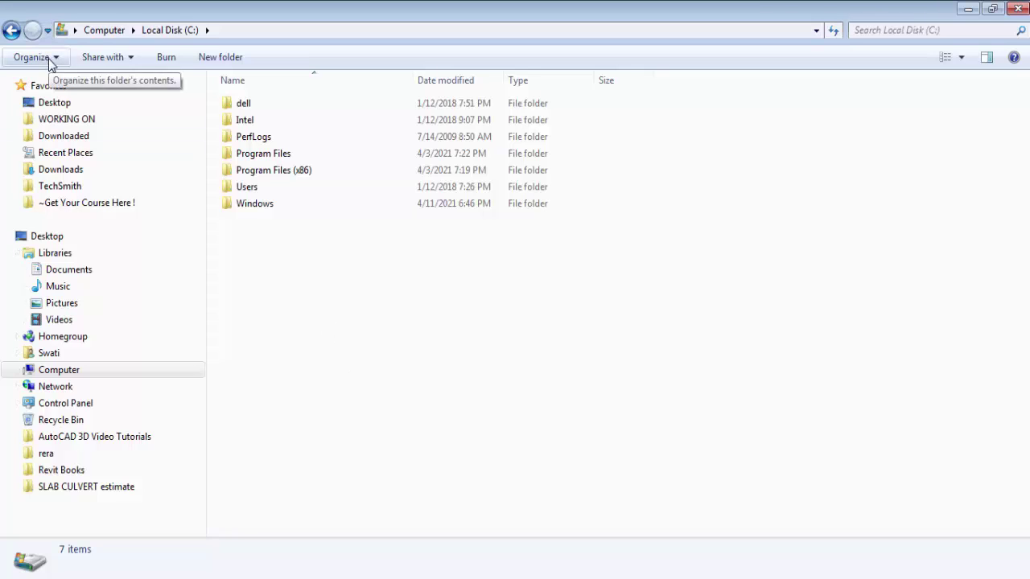
Turn on 'Show hidden files, folders, and drives' in Explorer's Folder Options
{"action": "left_click", "coordinate": [32, 57]}
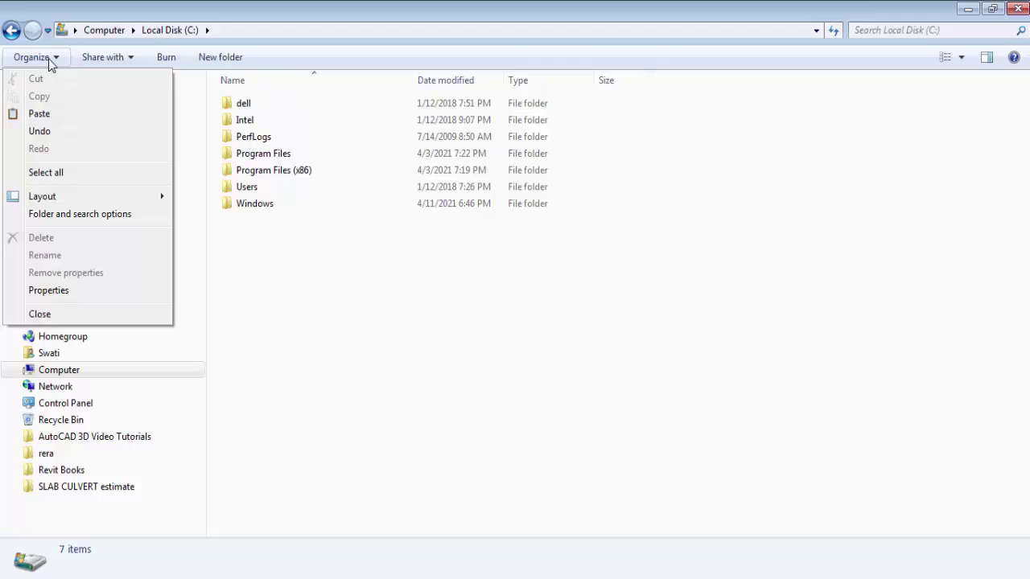
{"action": "left_click", "coordinate": [80, 214]}
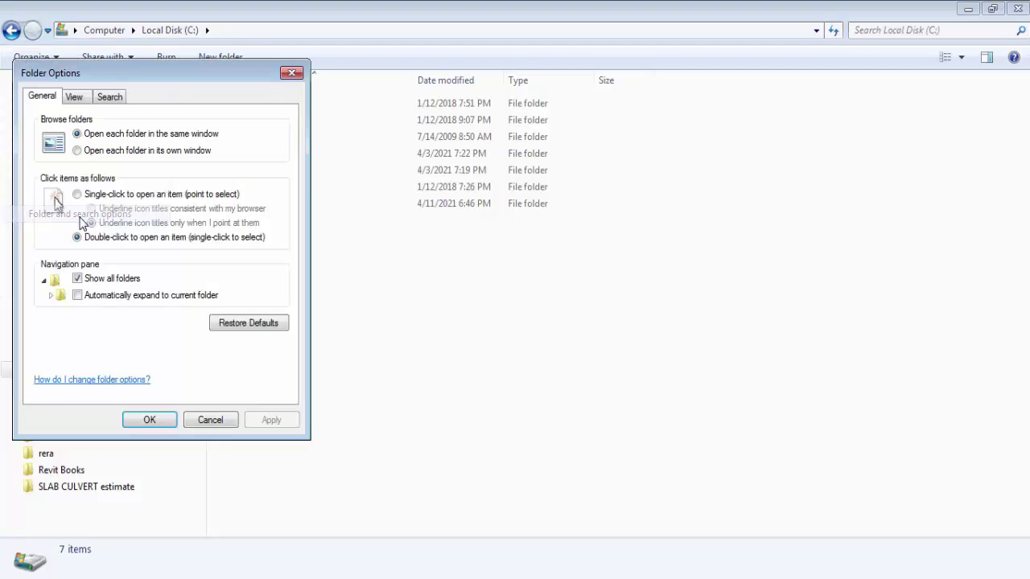
{"action": "left_click", "coordinate": [73, 98]}
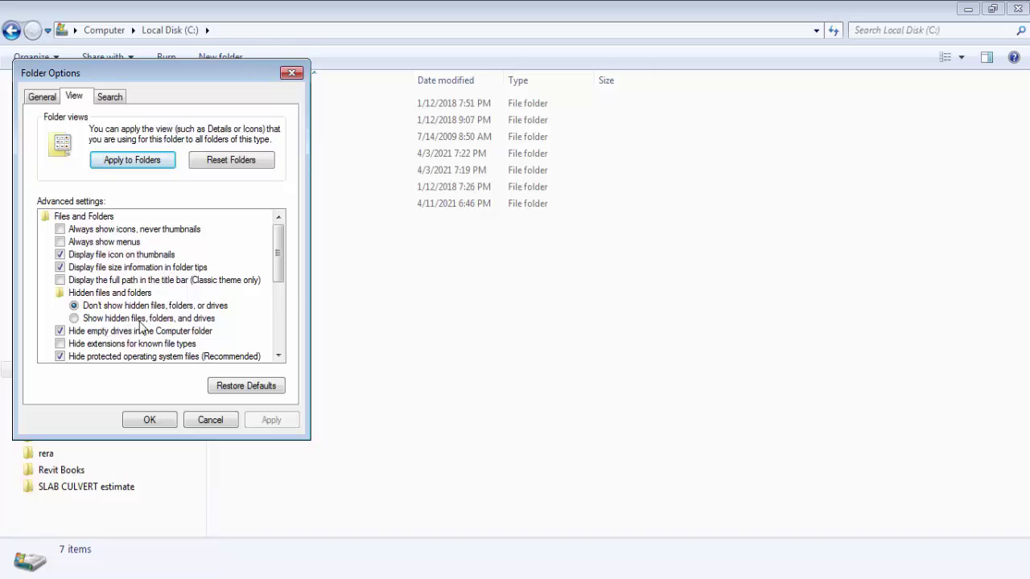
{"action": "left_click", "coordinate": [74, 319]}
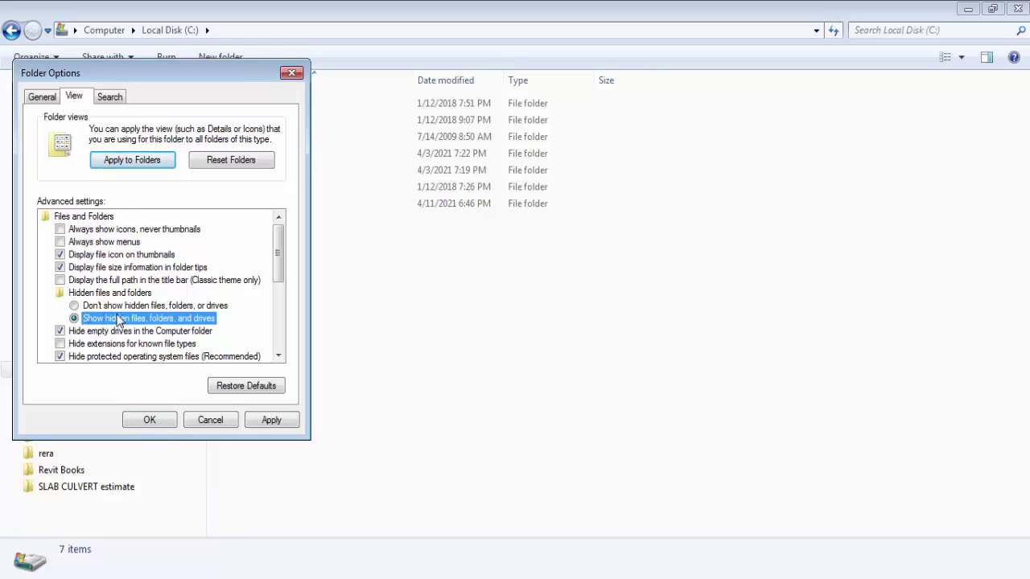
{"action": "left_click", "coordinate": [149, 419]}
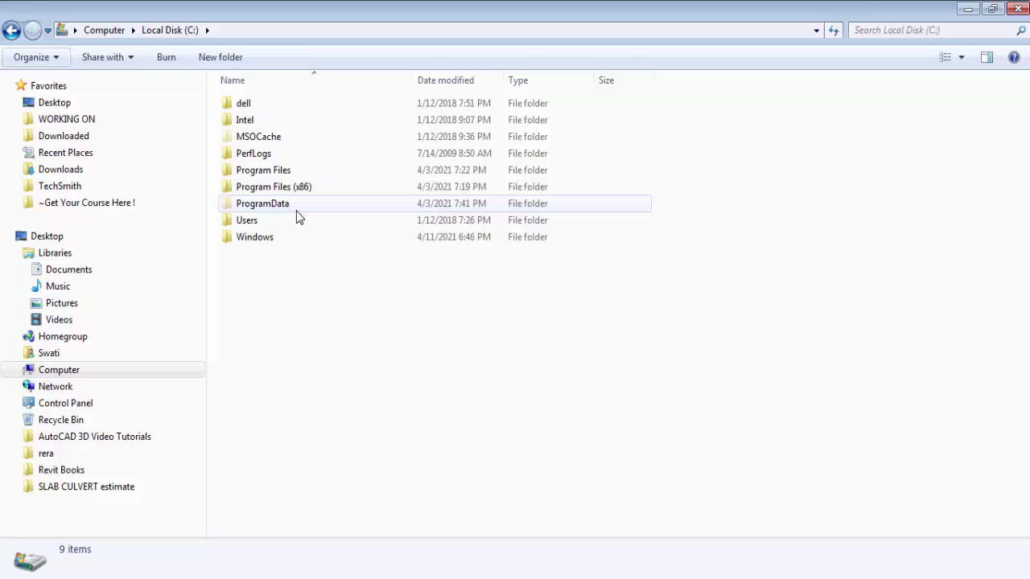
Browse to C:\ProgramData\Autodesk\RVT 2018\Templates
{"action": "mouse_move", "coordinate": [297, 216]}
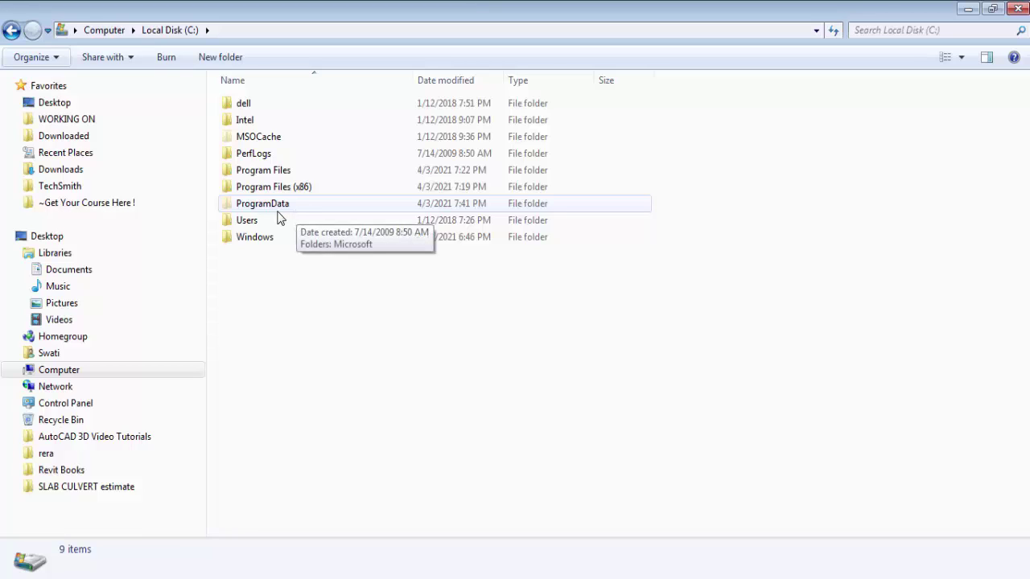
{"action": "double_click", "coordinate": [275, 209]}
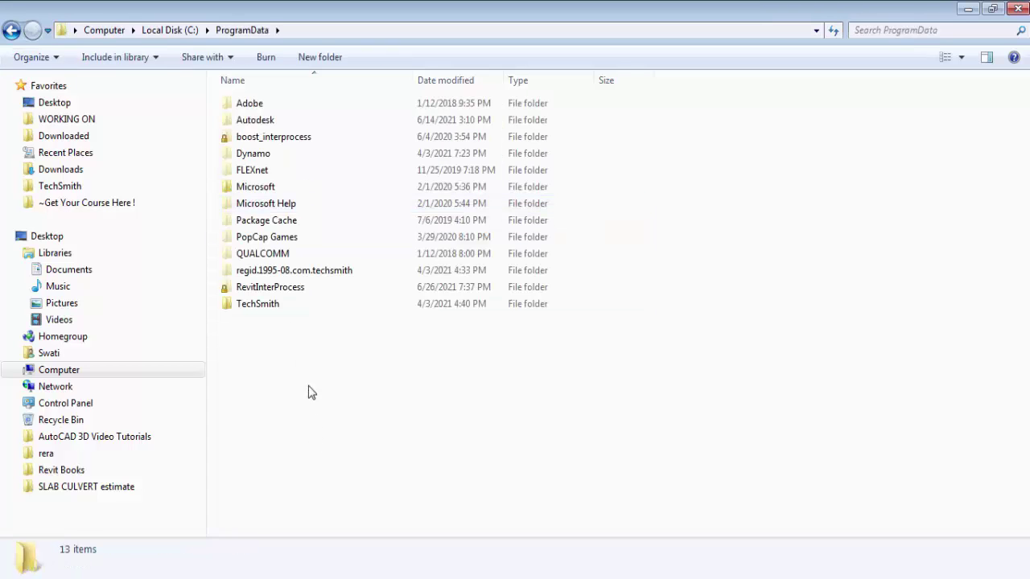
{"action": "double_click", "coordinate": [276, 126]}
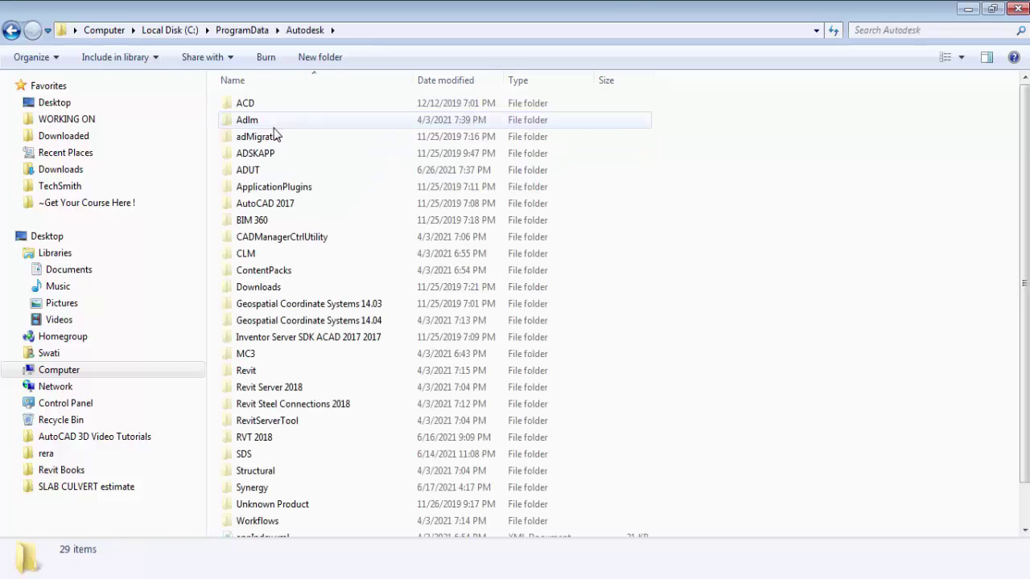
{"action": "scroll", "coordinate": [303, 400], "scroll_direction": "down", "scroll_amount": 3}
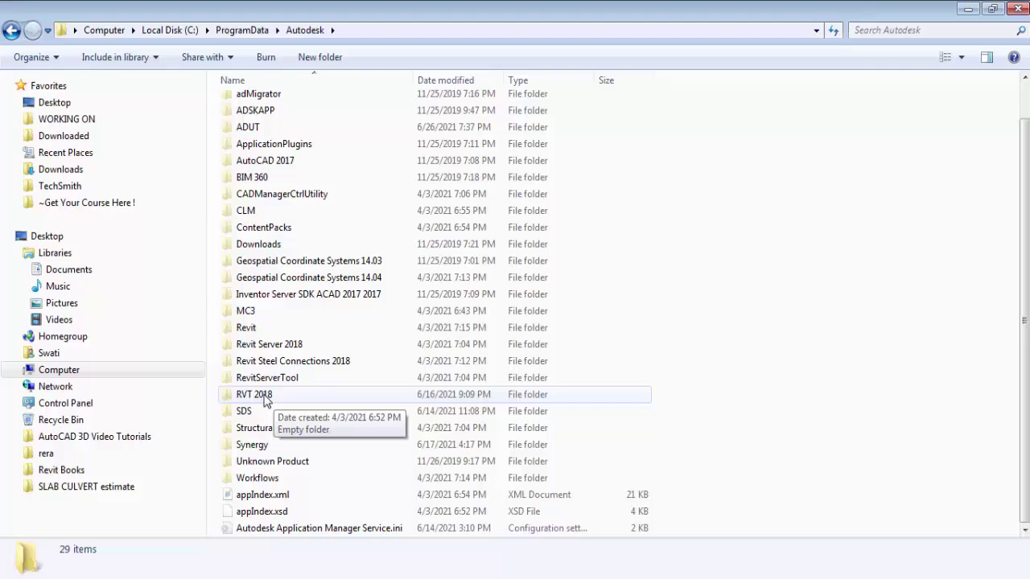
{"action": "double_click", "coordinate": [266, 396]}
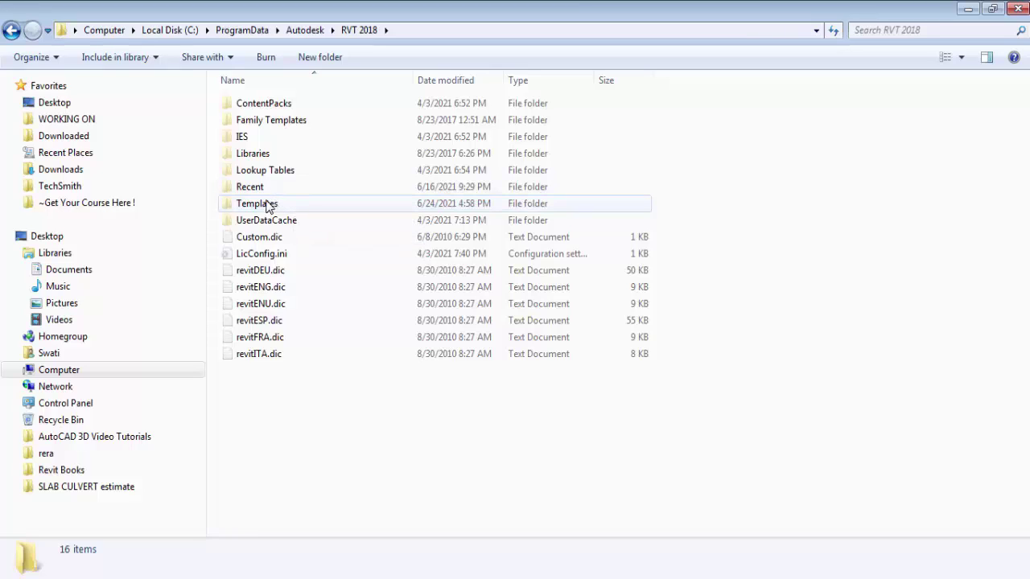
{"action": "double_click", "coordinate": [269, 207]}
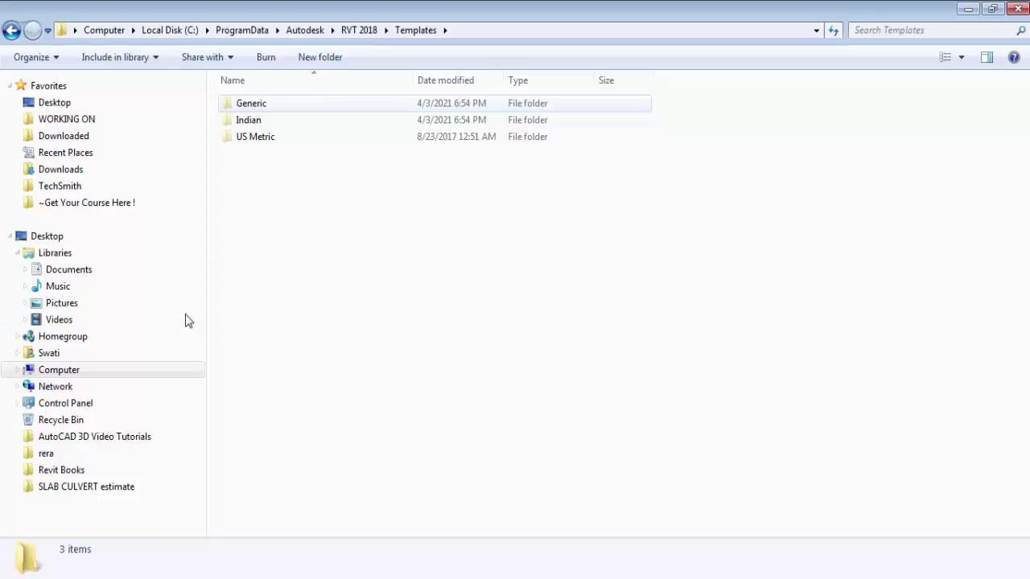
Compare the Generic, Indian and US Metric template sets, ending in the Generic folder
{"action": "double_click", "coordinate": [271, 106]}
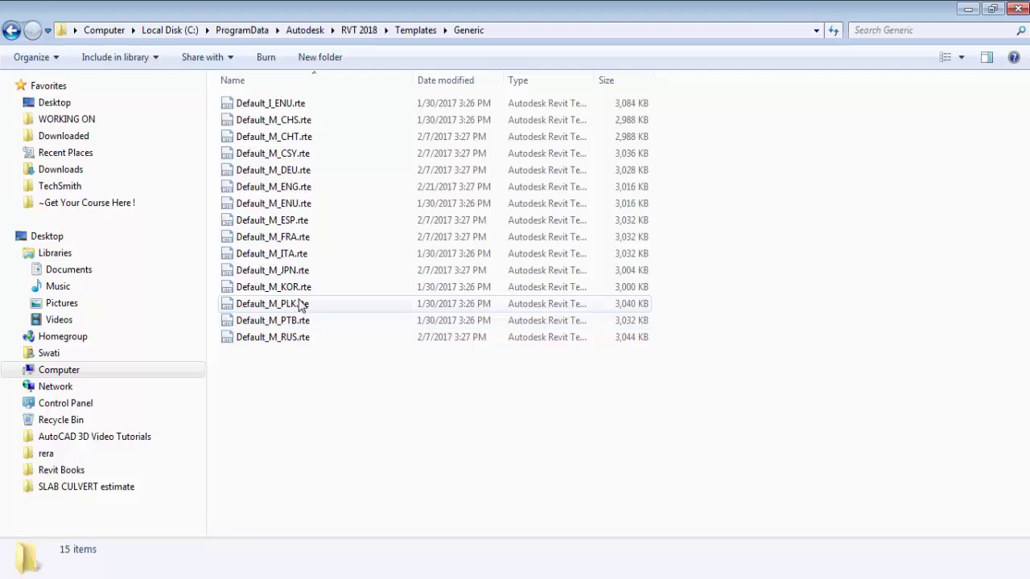
{"action": "left_click", "coordinate": [11, 30]}
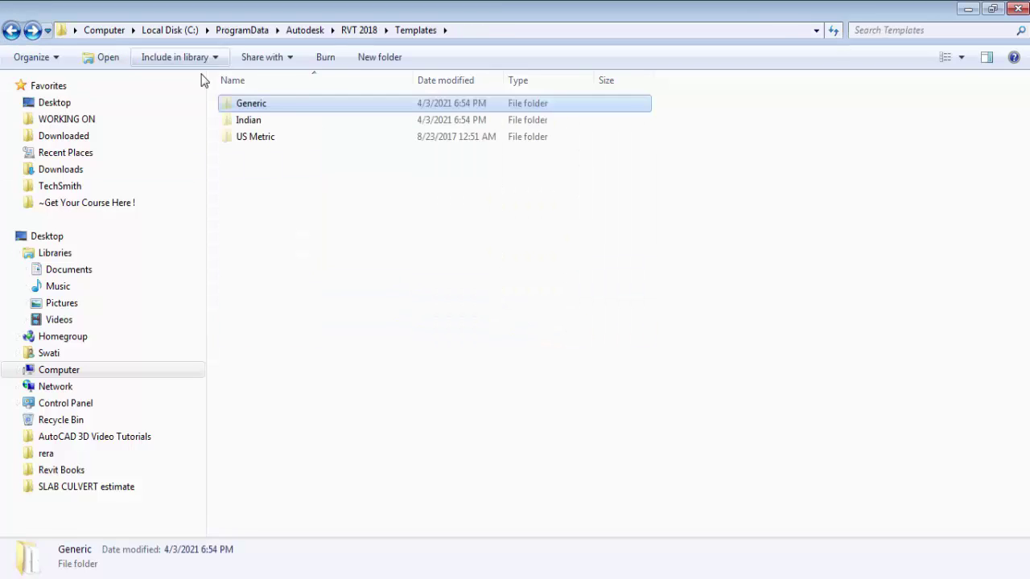
{"action": "double_click", "coordinate": [254, 121]}
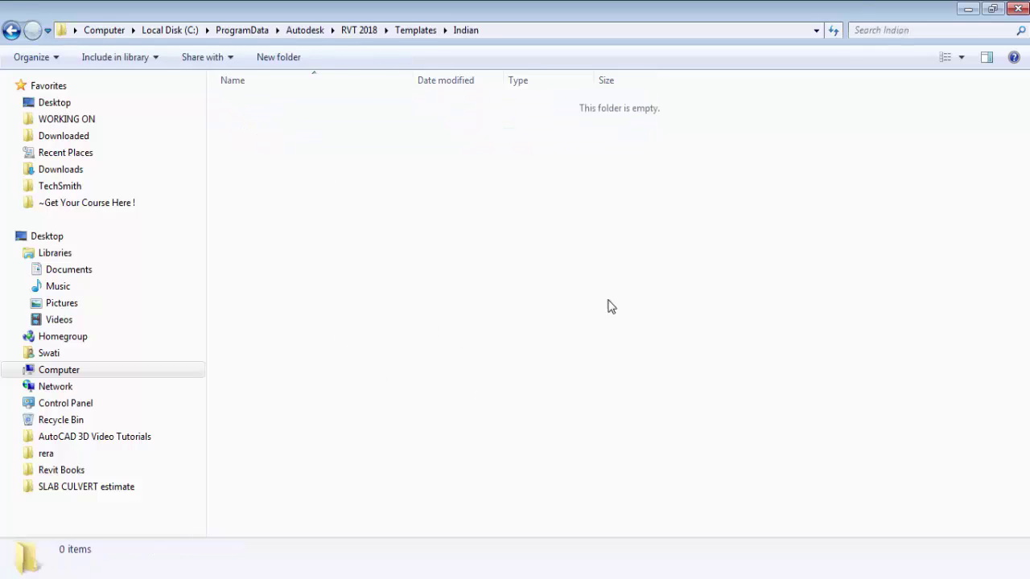
{"action": "left_click", "coordinate": [15, 34]}
{"action": "double_click", "coordinate": [278, 137]}
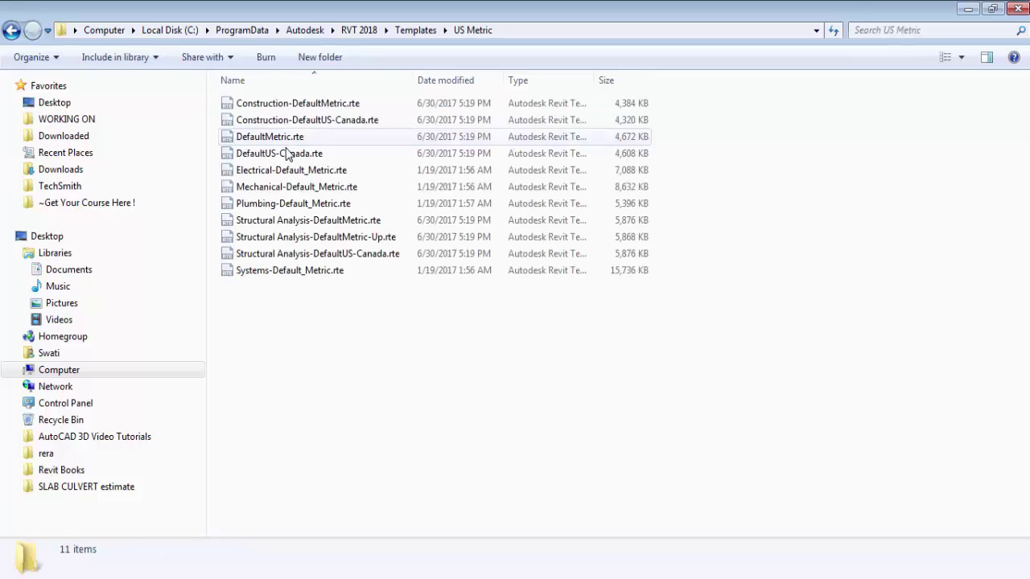
{"action": "left_click", "coordinate": [16, 33]}
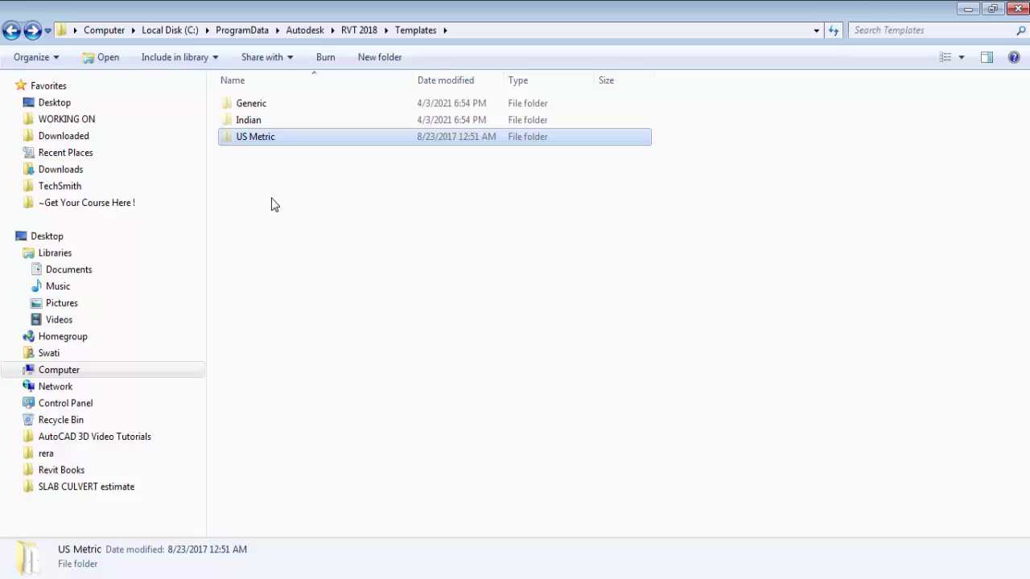
{"action": "double_click", "coordinate": [280, 106]}
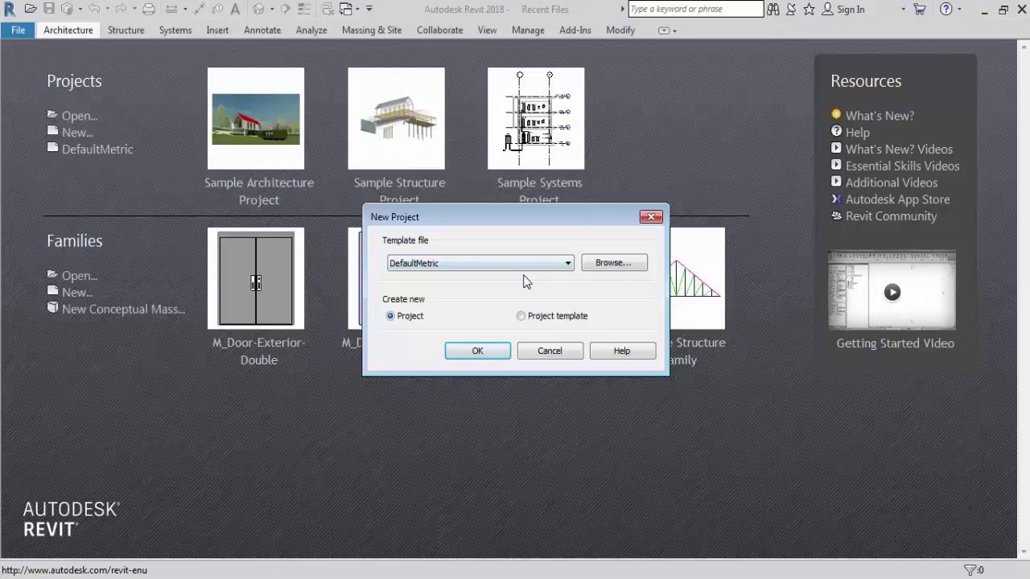
Browse for a template file, navigating to C:\ProgramData\Autodesk
{"action": "left_click", "coordinate": [628, 269]}
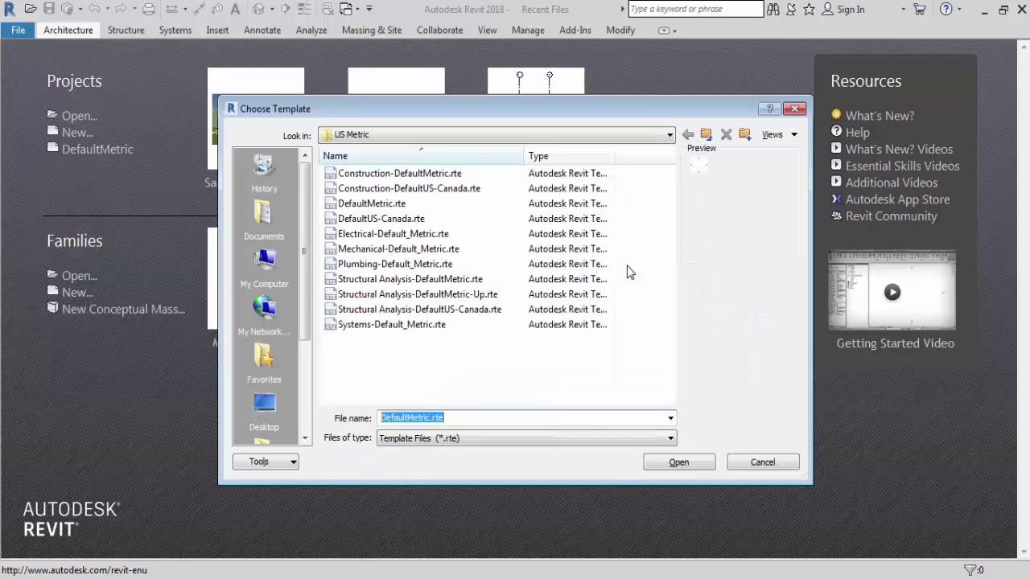
{"action": "left_click", "coordinate": [668, 134]}
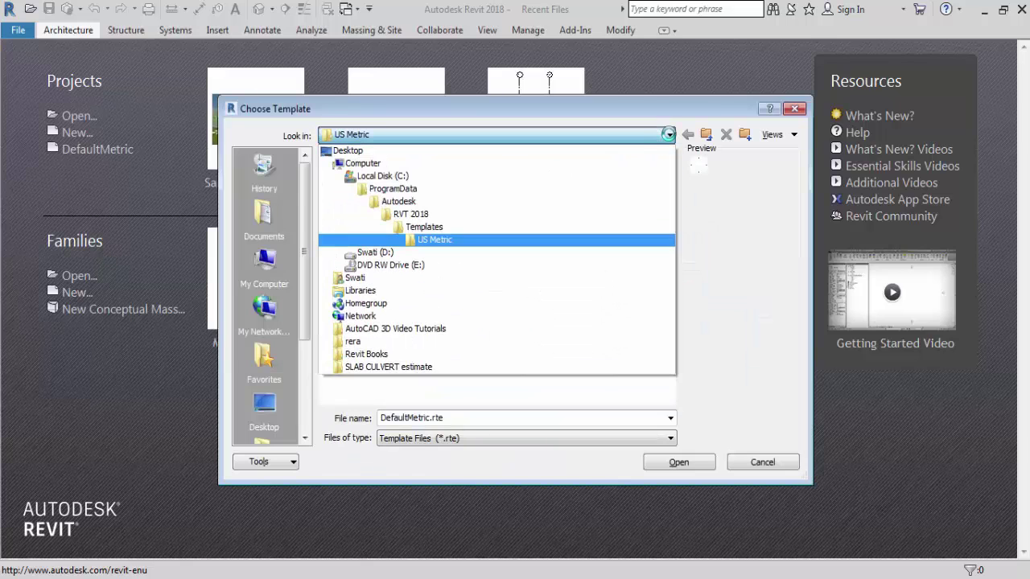
{"action": "left_click", "coordinate": [410, 176]}
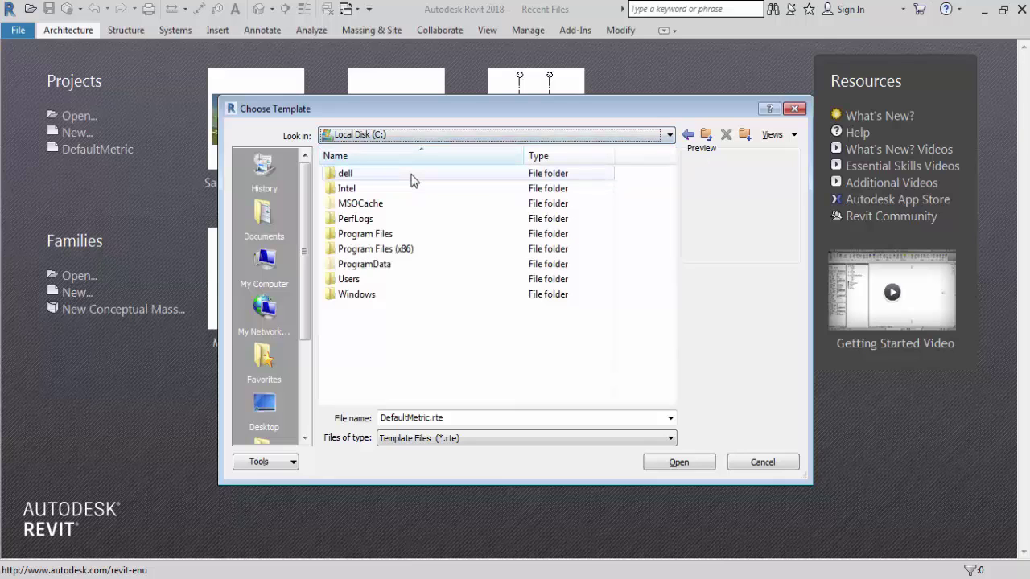
{"action": "double_click", "coordinate": [372, 264]}
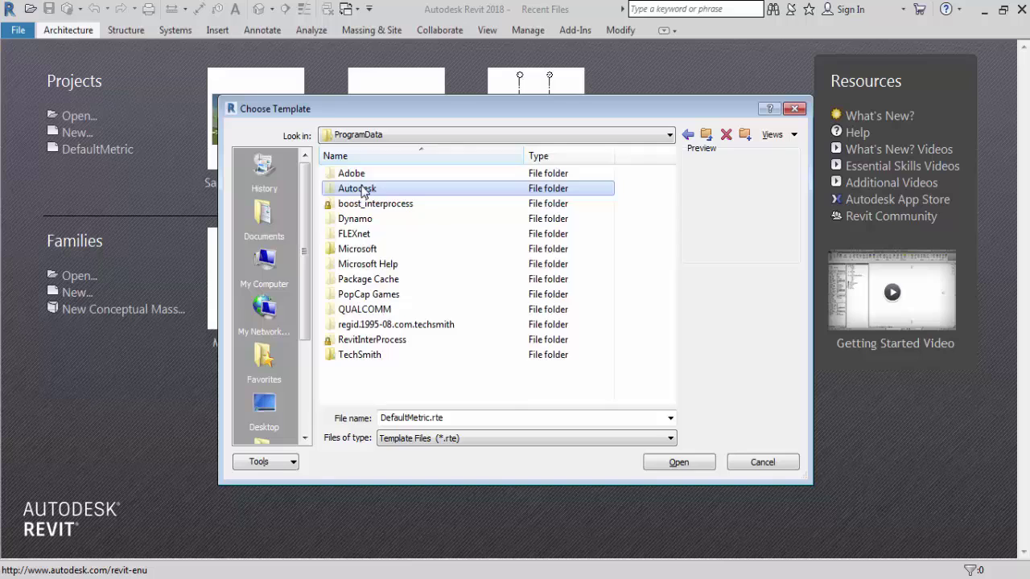
{"action": "double_click", "coordinate": [364, 188]}
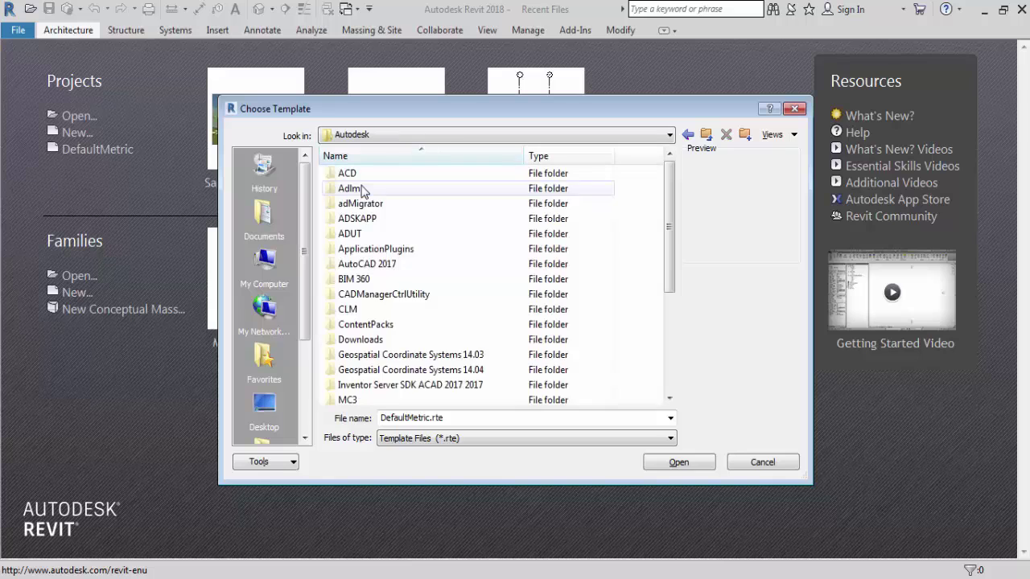
{"action": "left_click", "coordinate": [363, 361]}
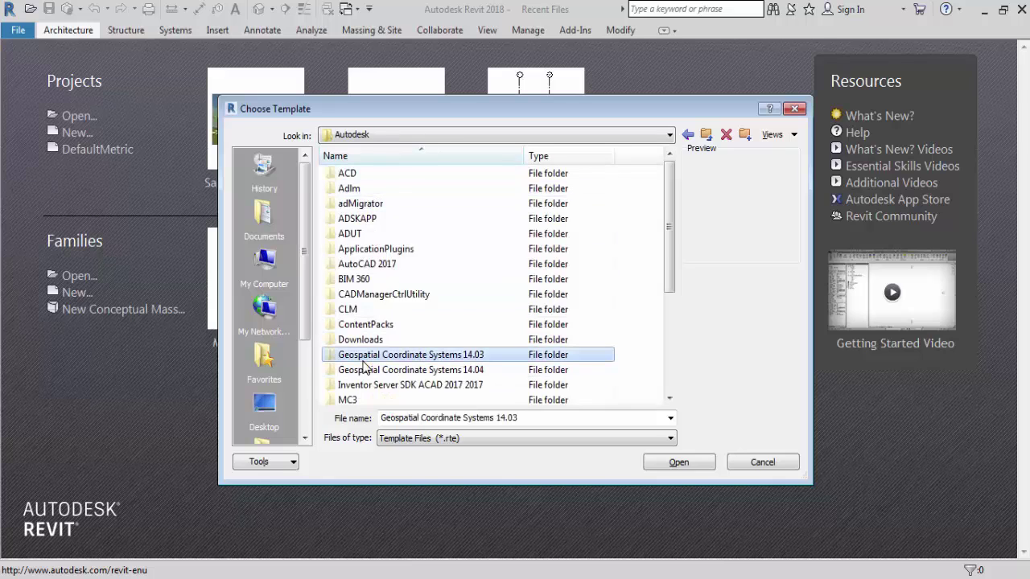
{"action": "scroll", "coordinate": [363, 363], "scroll_direction": "down", "scroll_amount": 4}
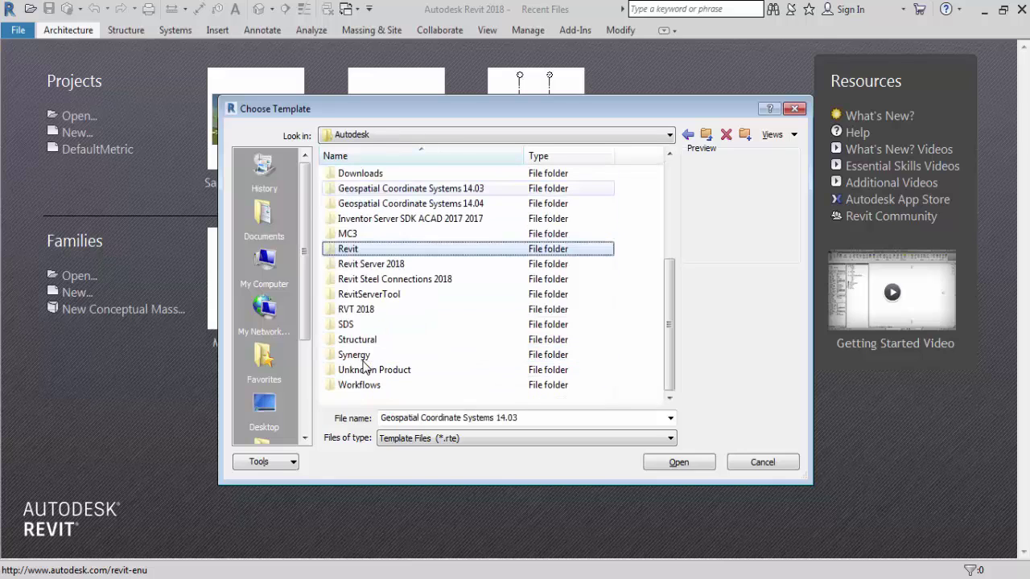
Choose Default_I_ENU.rte from RVT 2018\Templates\Generic as the project template
{"action": "double_click", "coordinate": [363, 311]}
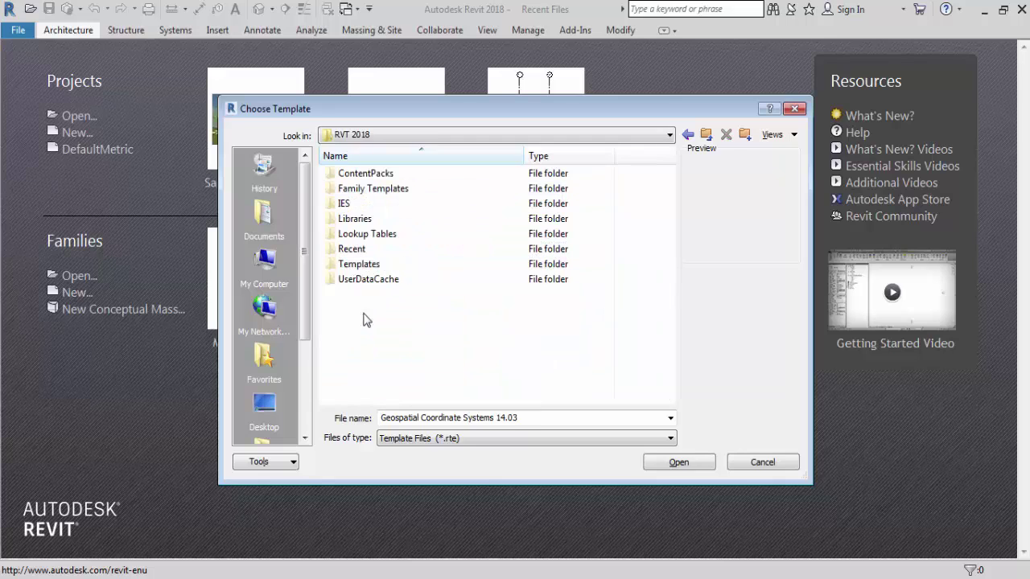
{"action": "double_click", "coordinate": [360, 264]}
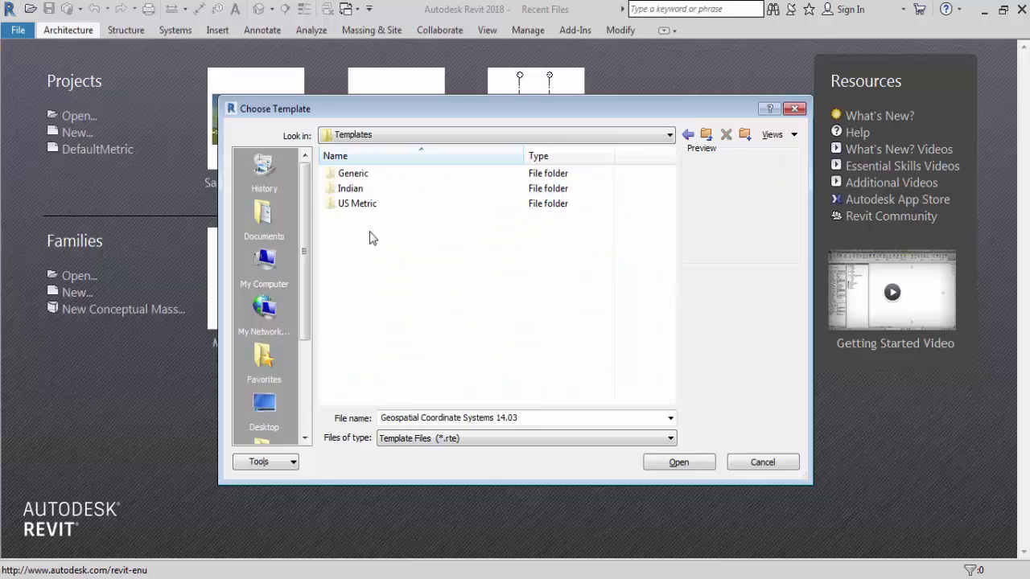
{"action": "double_click", "coordinate": [369, 173]}
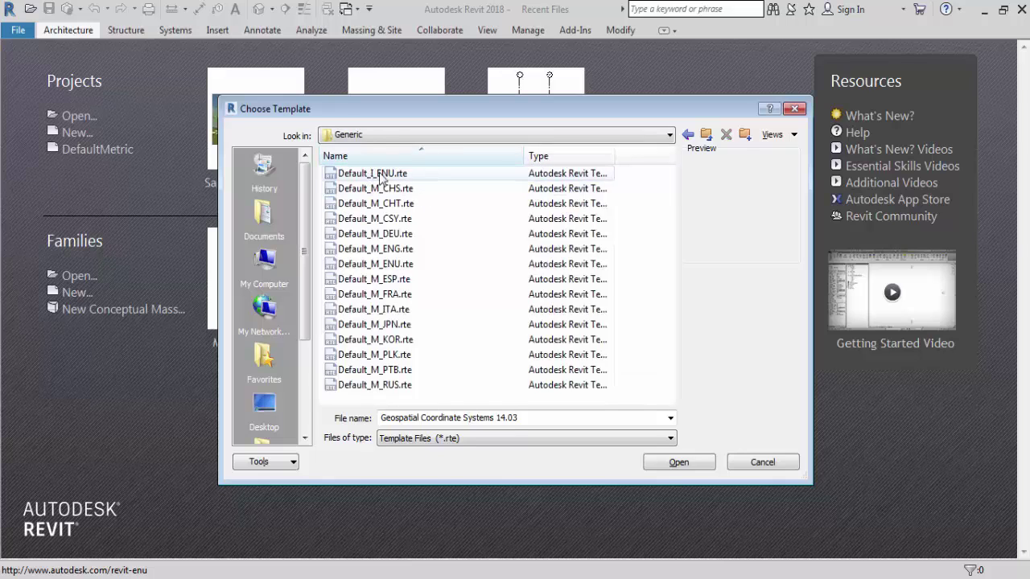
{"action": "left_click", "coordinate": [381, 175]}
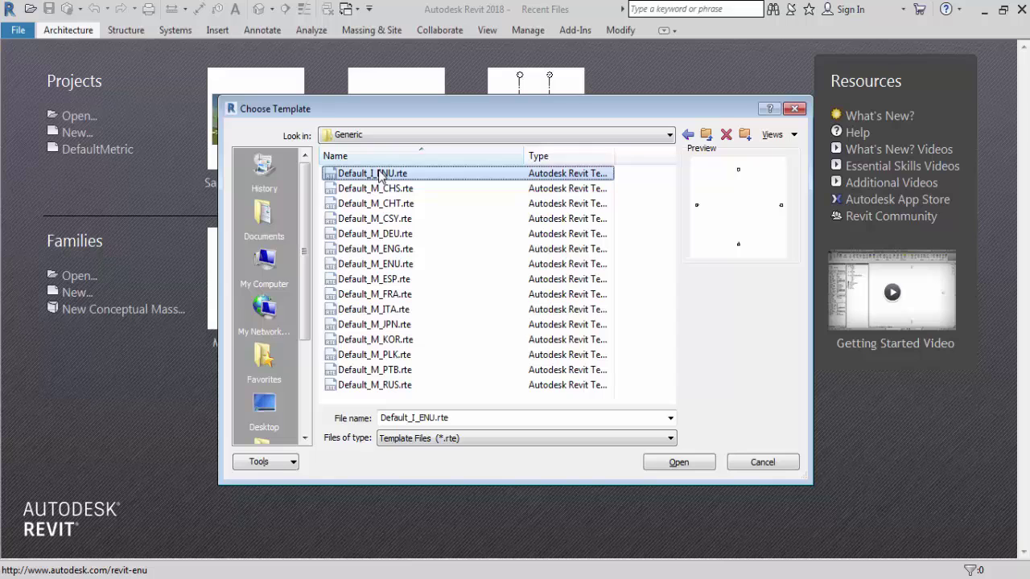
{"action": "left_click", "coordinate": [678, 462]}
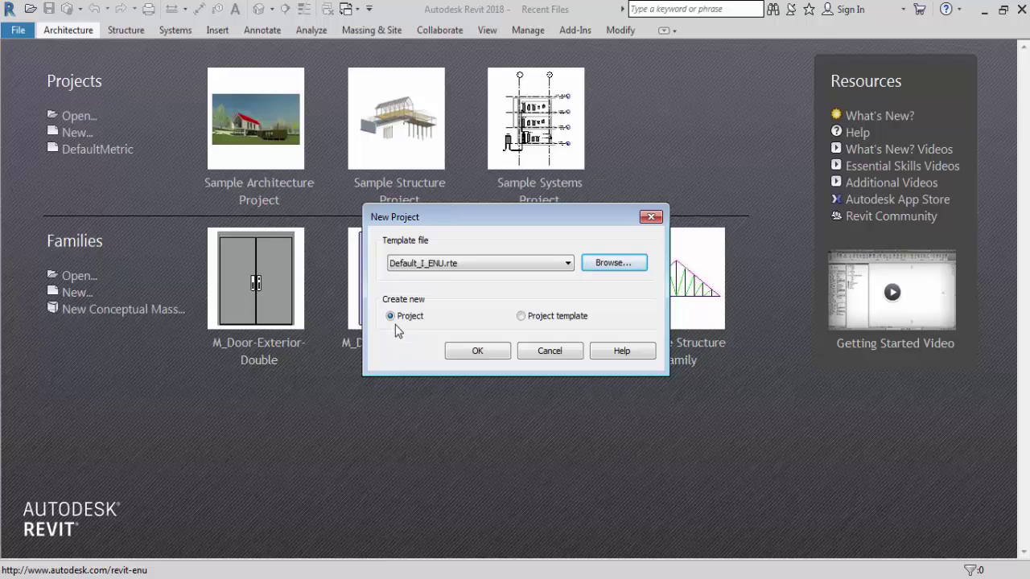
Create the new project from the Default_I_ENU imperial template
{"action": "left_click", "coordinate": [492, 354]}
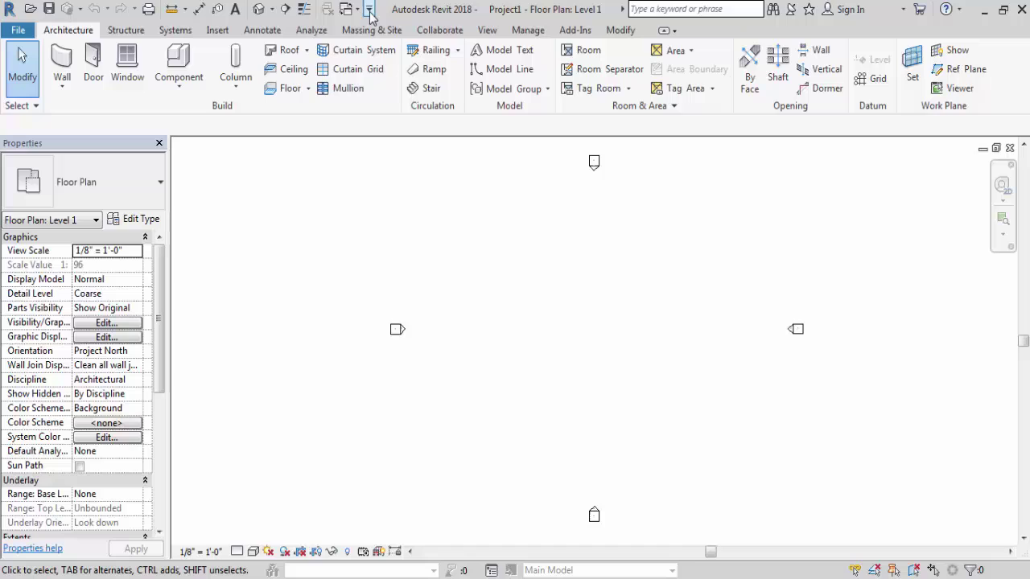
Show the Customize Quick Access Toolbar command list
{"action": "left_click", "coordinate": [369, 11]}
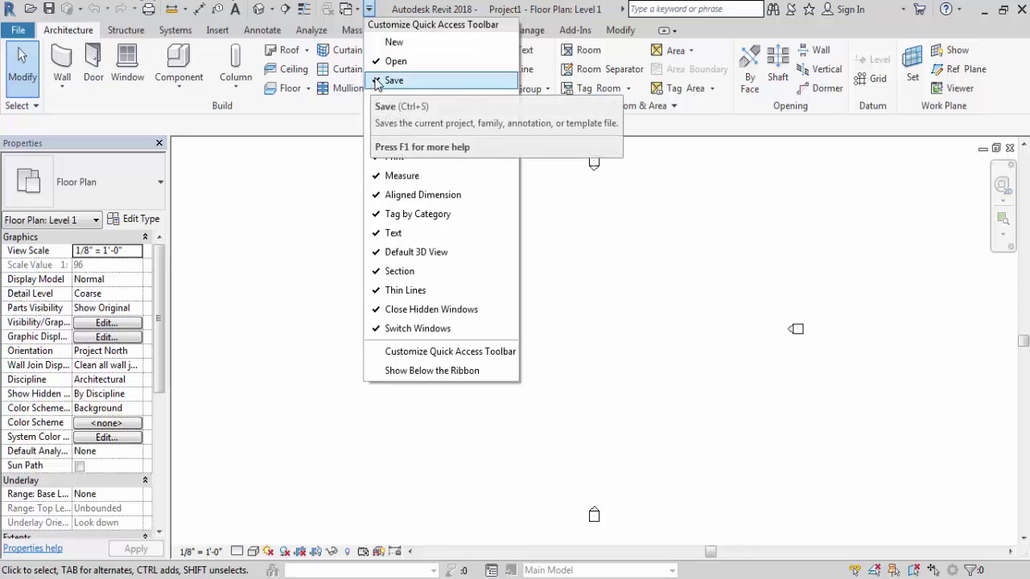
Uncheck Save in the Quick Access Toolbar list, then check it again
{"action": "left_click", "coordinate": [394, 80]}
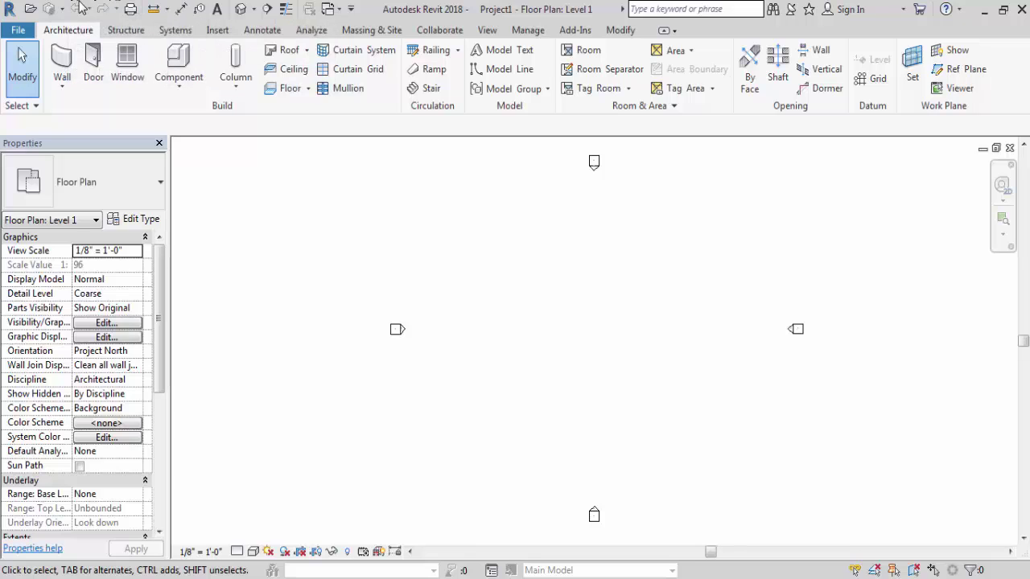
{"action": "left_click", "coordinate": [353, 10]}
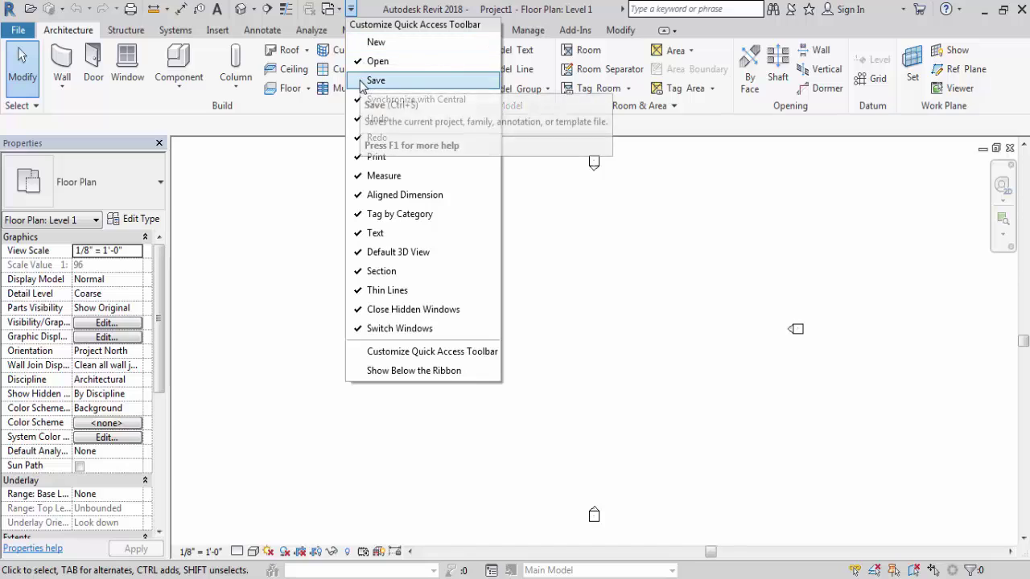
{"action": "left_click", "coordinate": [362, 82]}
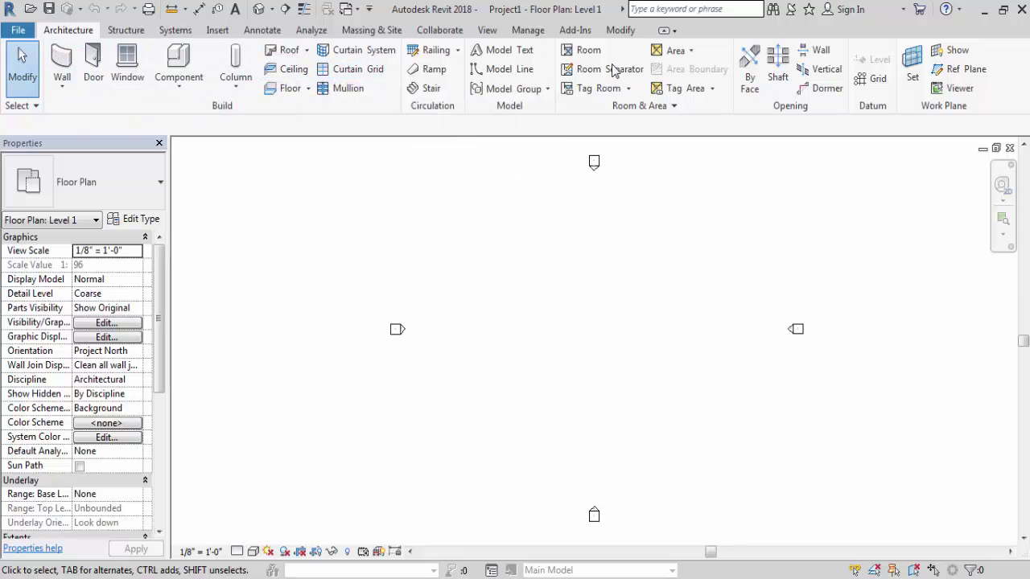
{"action": "left_click", "coordinate": [522, 70]}
{"action": "left_click", "coordinate": [127, 31]}
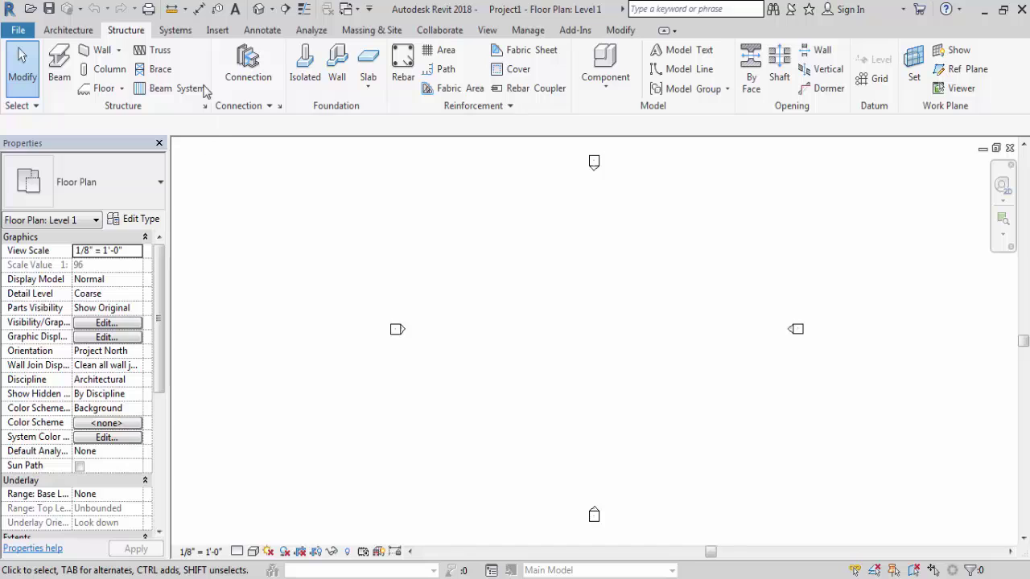
{"action": "left_click", "coordinate": [176, 30]}
{"action": "left_click", "coordinate": [217, 31]}
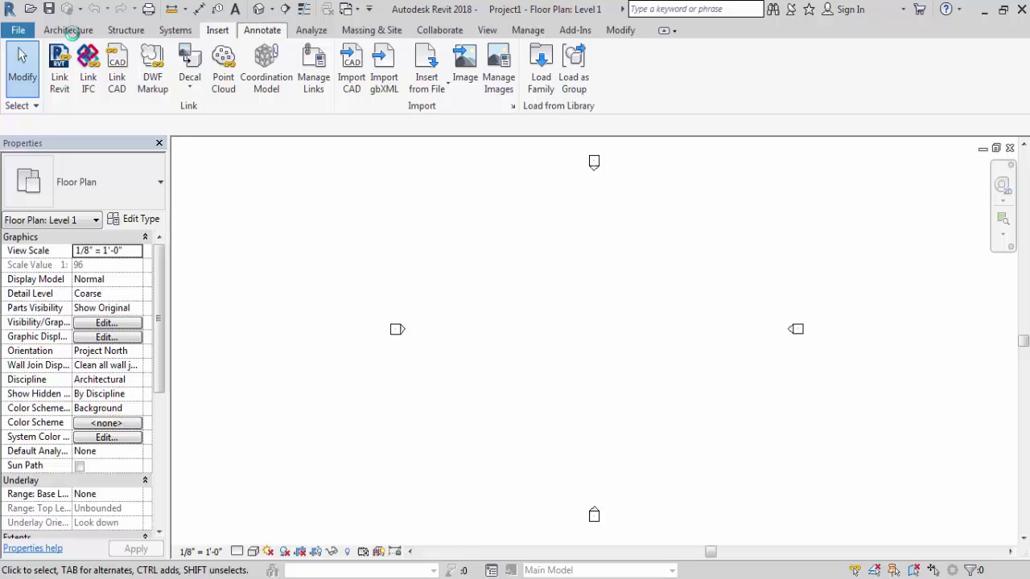
{"action": "left_click", "coordinate": [71, 31]}
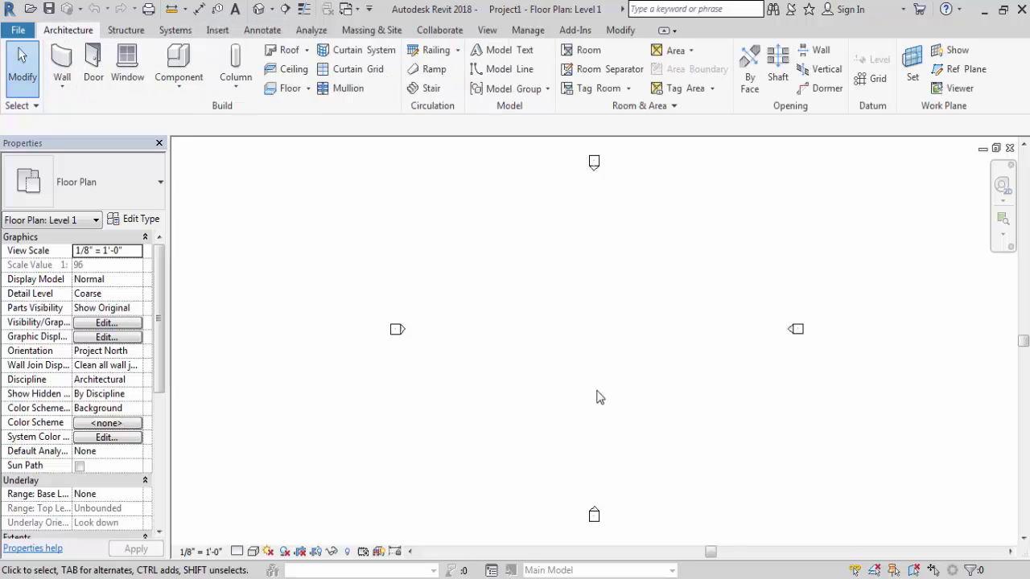